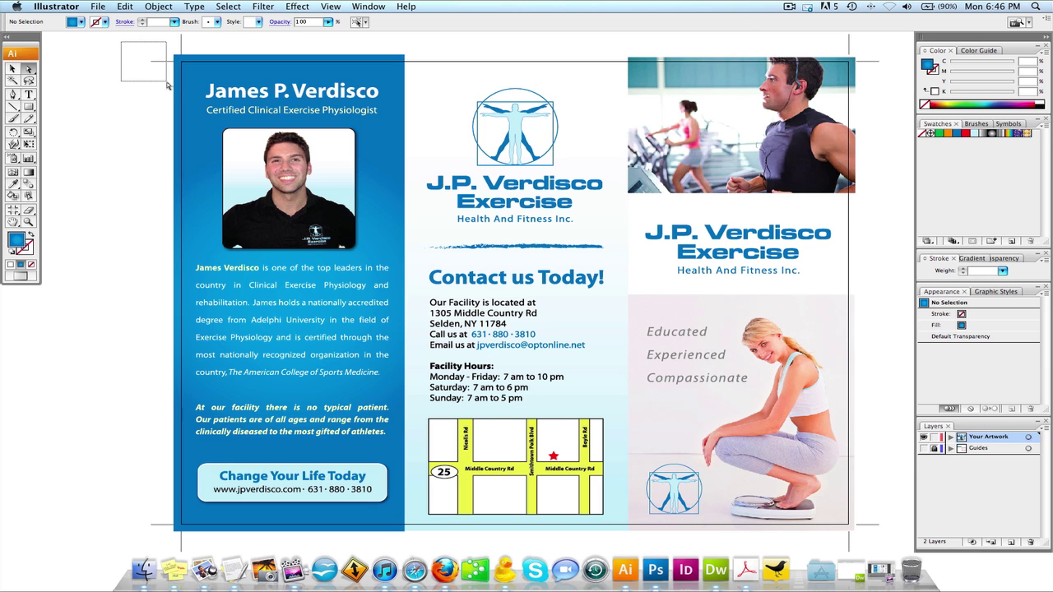
Pan the artboard slightly so the full three-panel fitness brochure is in view.
mouse_move(153, 87)
mouse_down()
mouse_move(159, 120)
mouse_move(149, 60)
mouse_move(152, 91)
mouse_up()
Release the existing crop area via Object > Crop Area > Release.
click(155, 6)
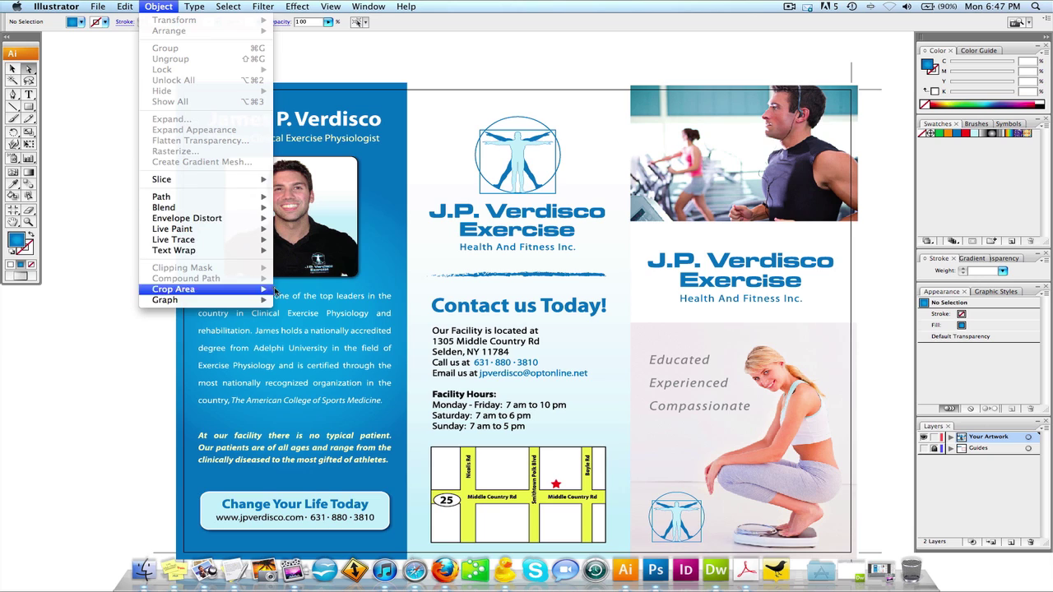
mouse_move(265, 289)
click(300, 301)
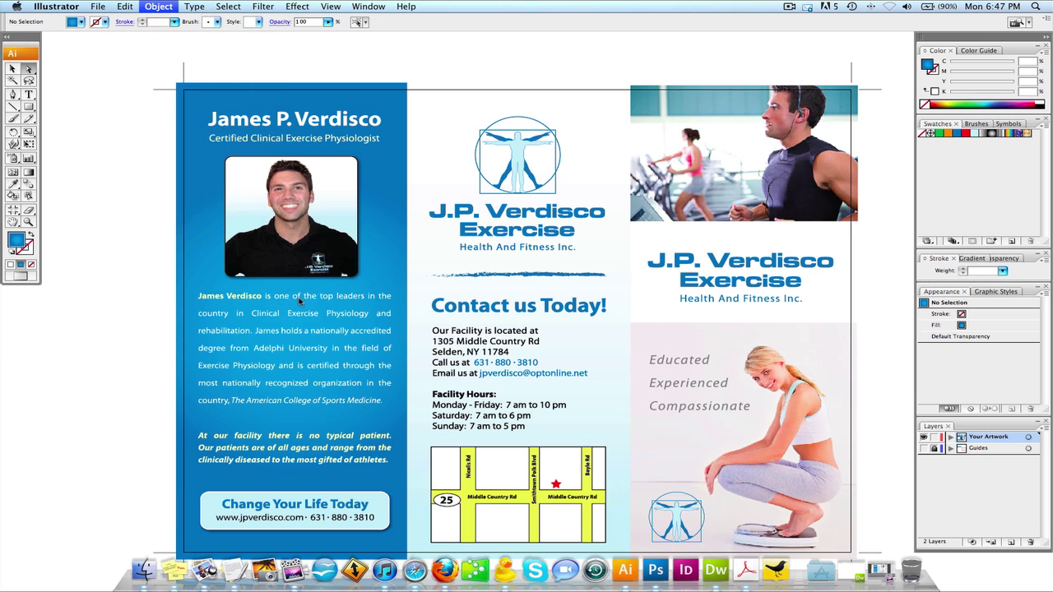
Make new crop marks around the brochure with Object > Crop Area > Make.
click(159, 6)
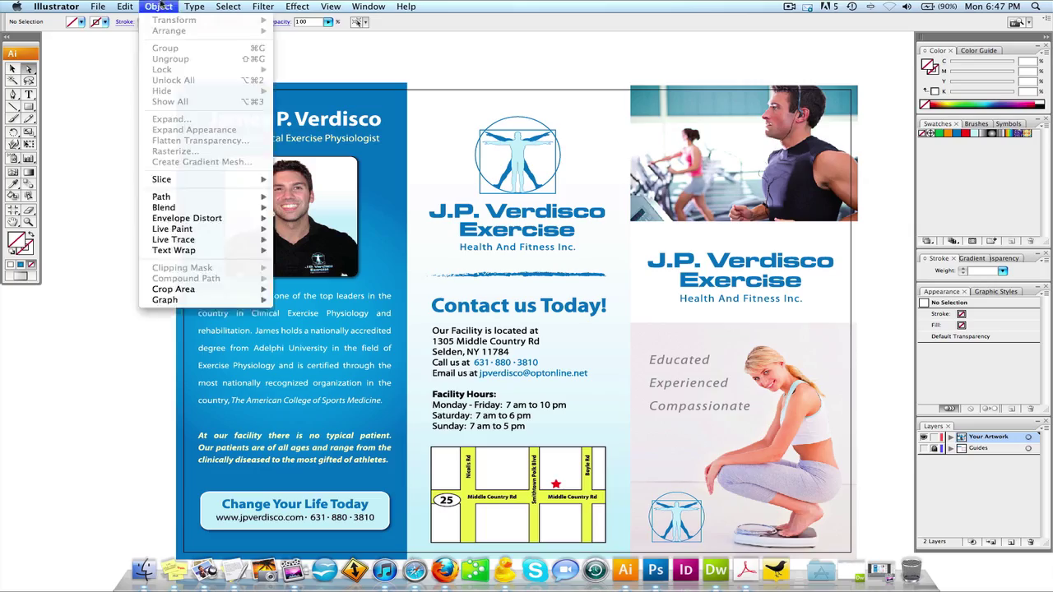
mouse_move(239, 293)
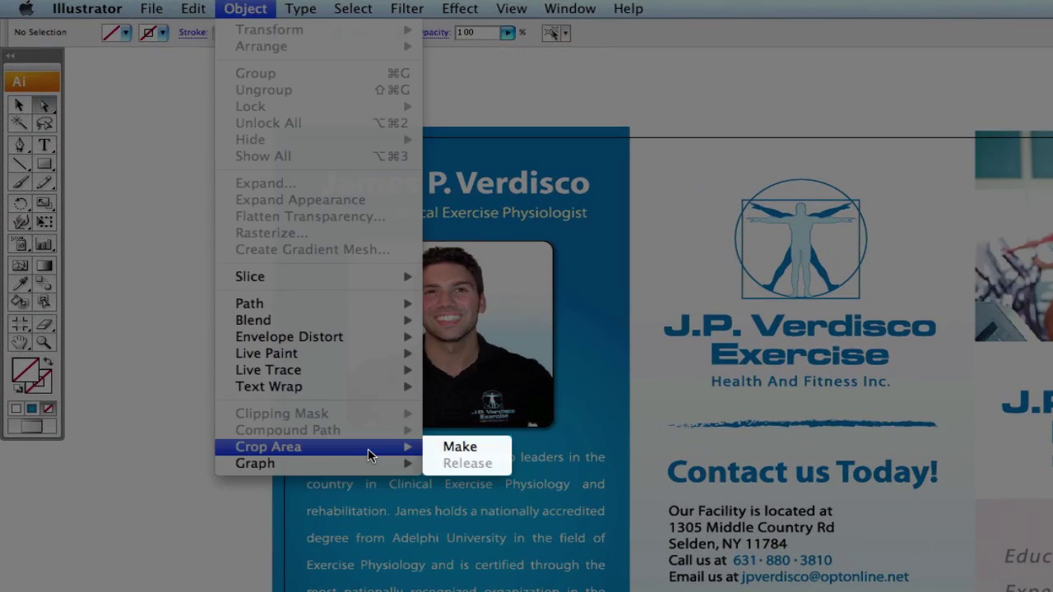
click(465, 449)
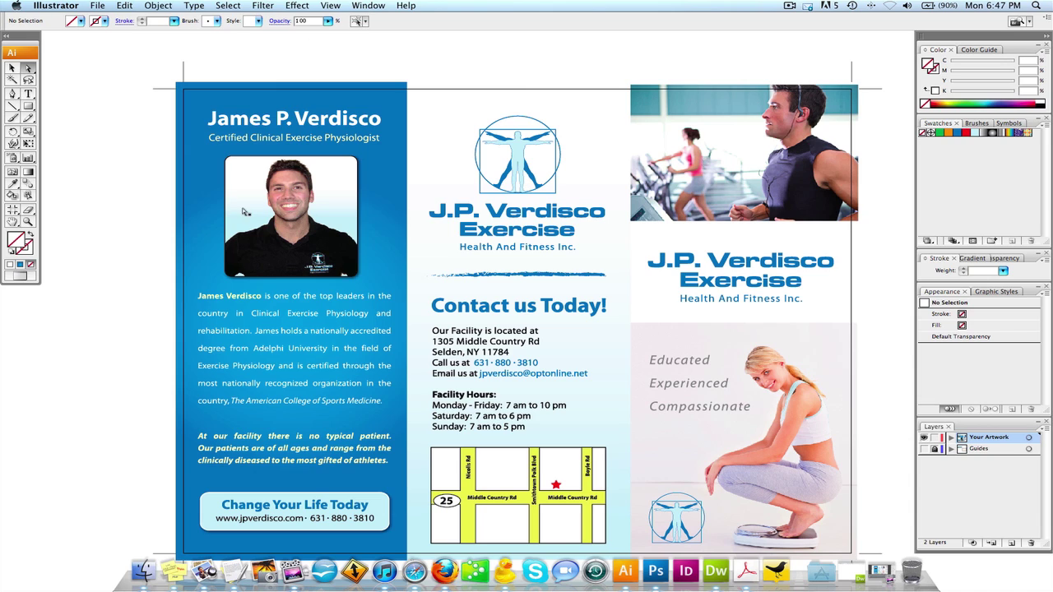
At the top-left crop mark, drag the blue panel's top edge into place, then deselect.
drag(156, 69, 223, 101)
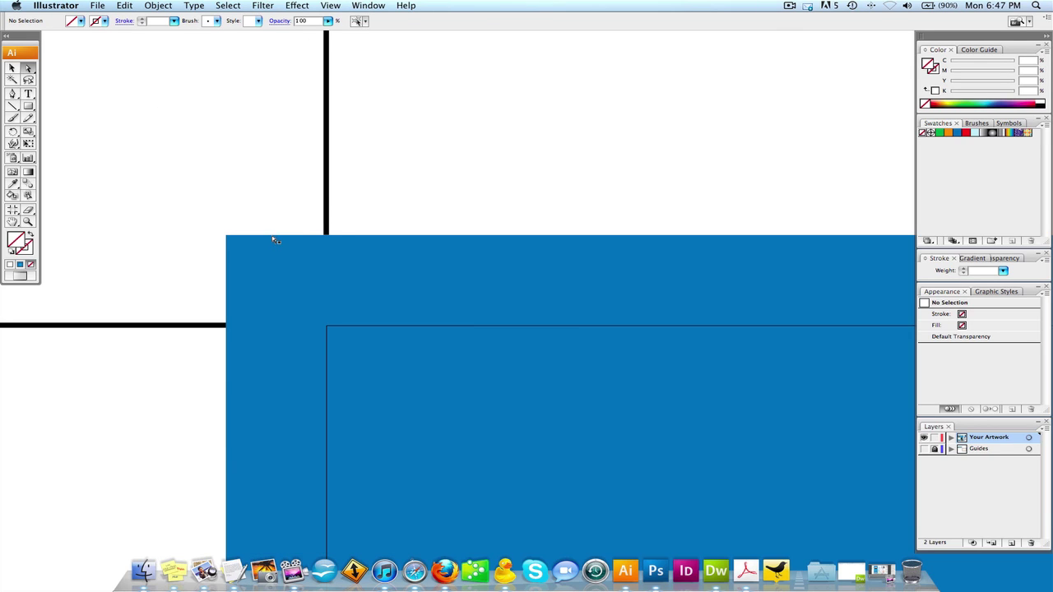
mouse_move(274, 239)
mouse_down()
mouse_move(272, 314)
mouse_move(270, 239)
mouse_up()
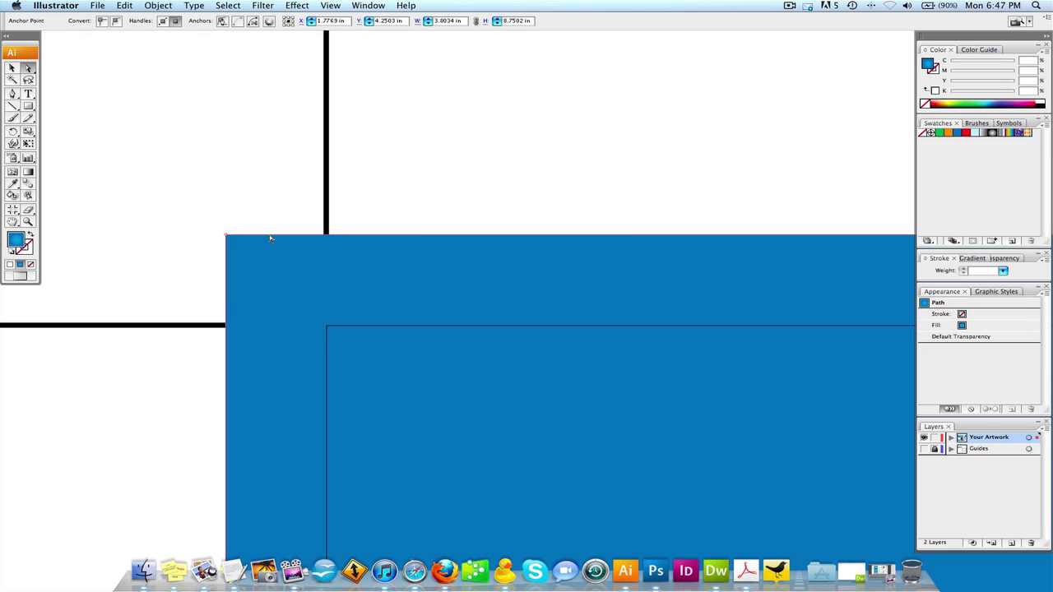
click(255, 187)
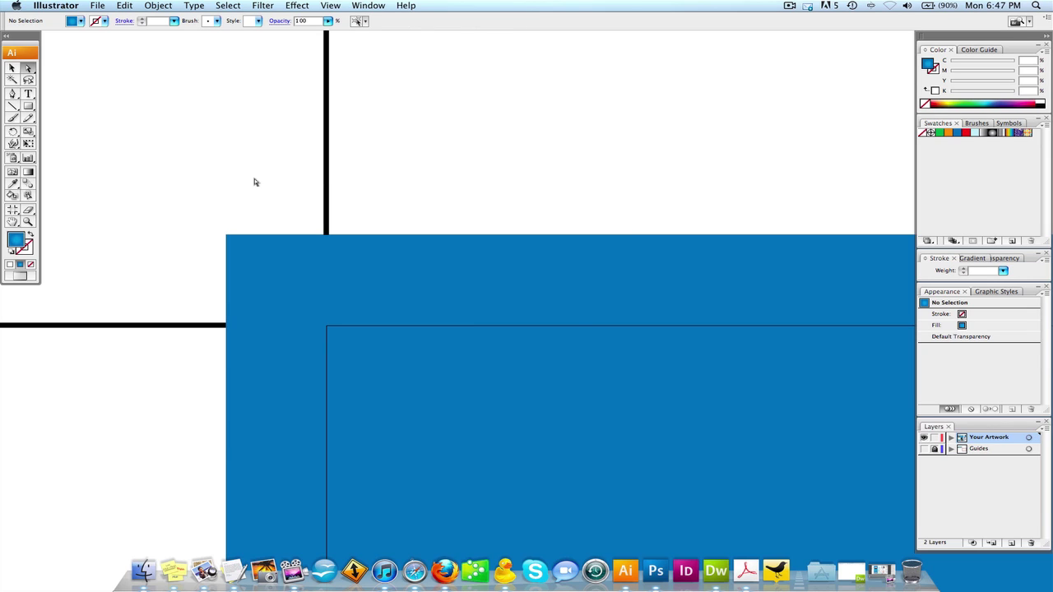
Zoom back out and pan until the whole brochure is visible.
drag(209, 140, 436, 196)
alt+click(612, 359)
alt+click(571, 342)
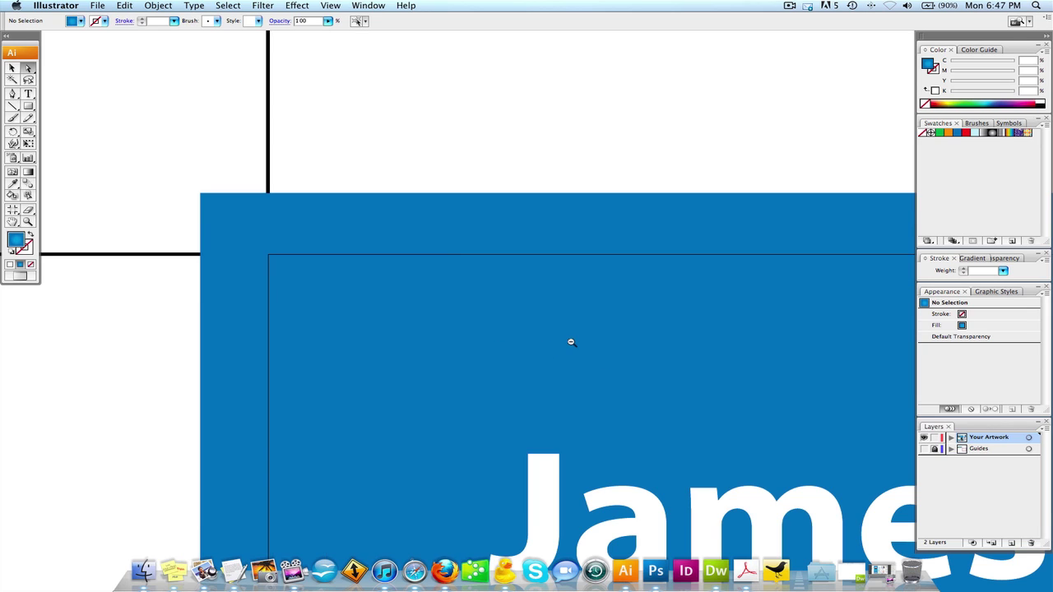
alt+click(585, 313)
alt+click(715, 349)
alt+click(600, 394)
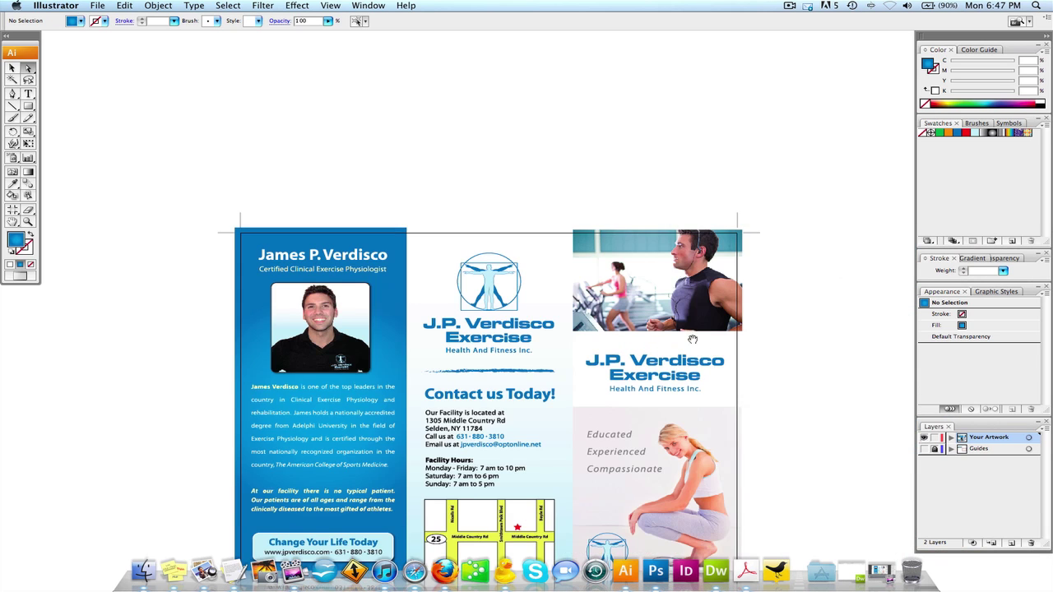
drag(600, 394, 558, 281)
key(super+m)
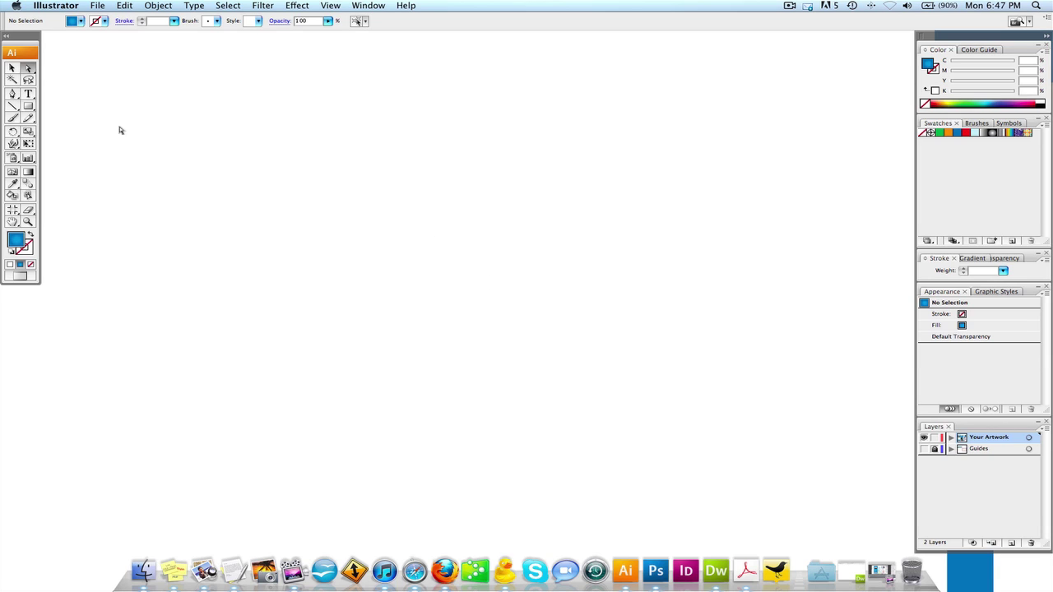
click(12, 69)
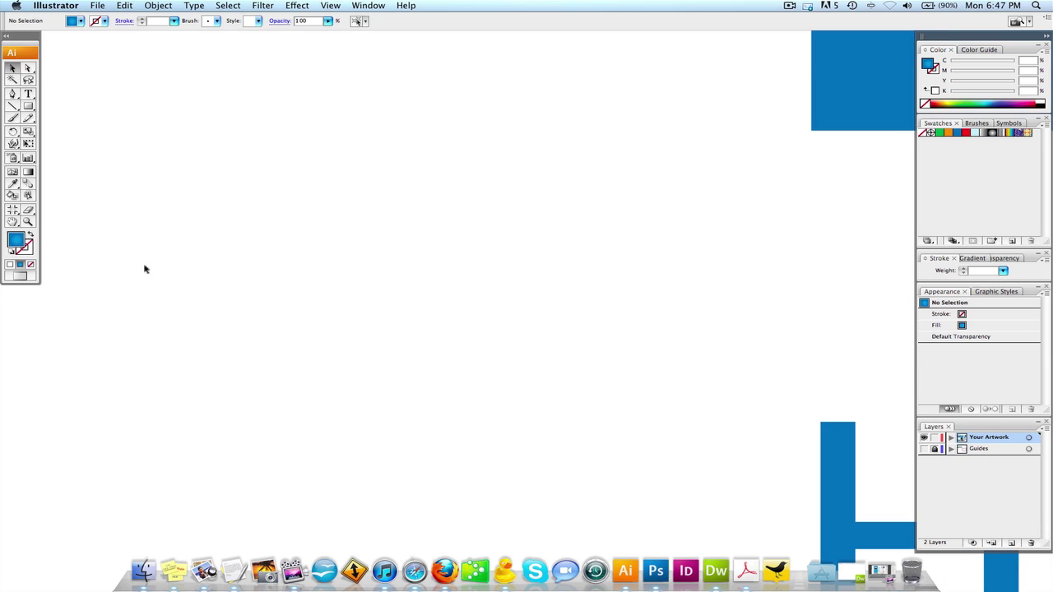
click(13, 223)
double_click(13, 222)
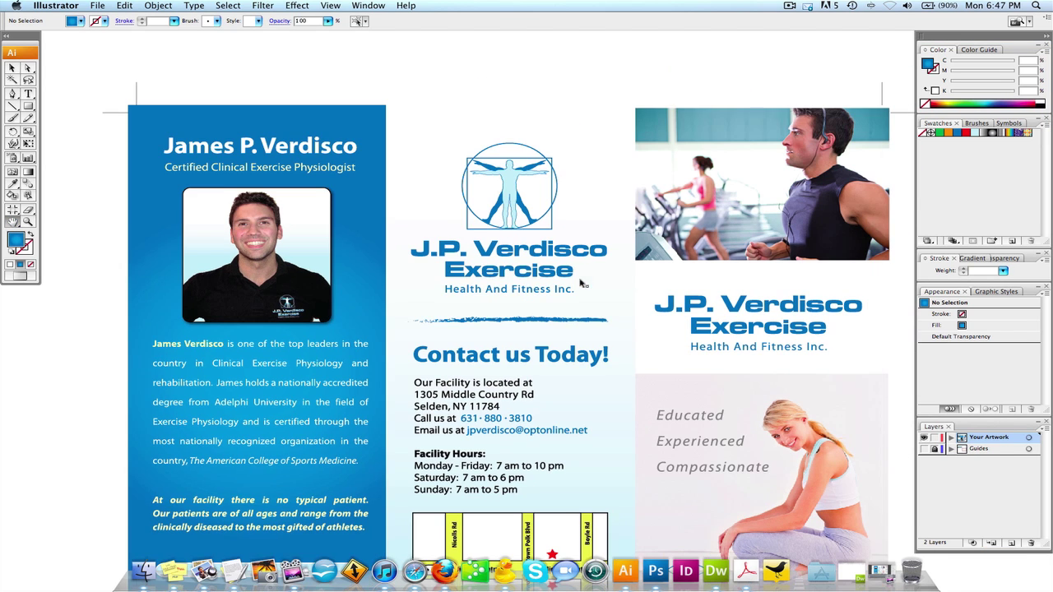
drag(581, 285, 573, 250)
click(158, 5)
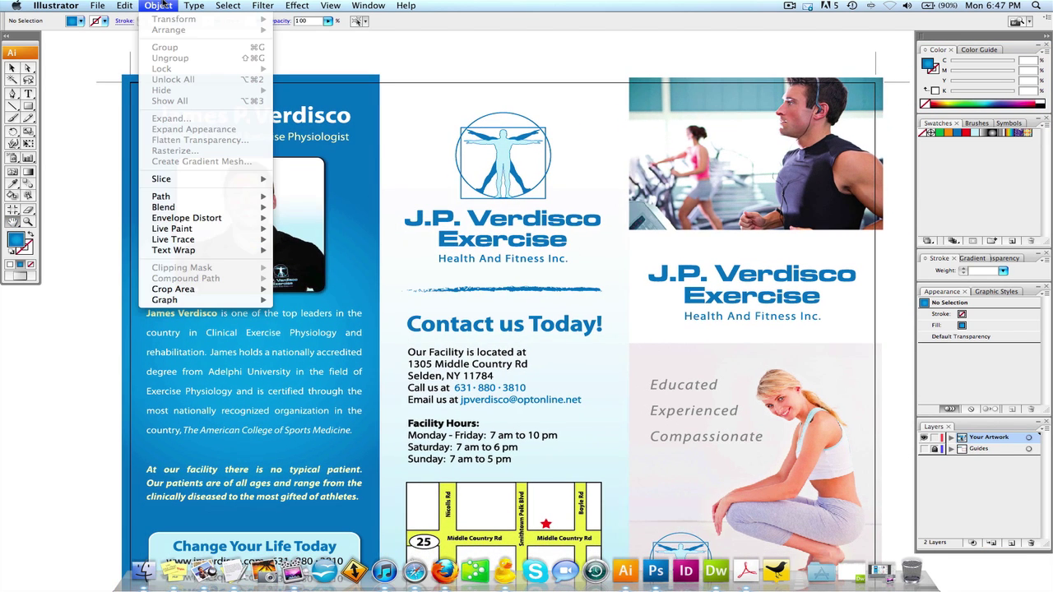
mouse_move(188, 291)
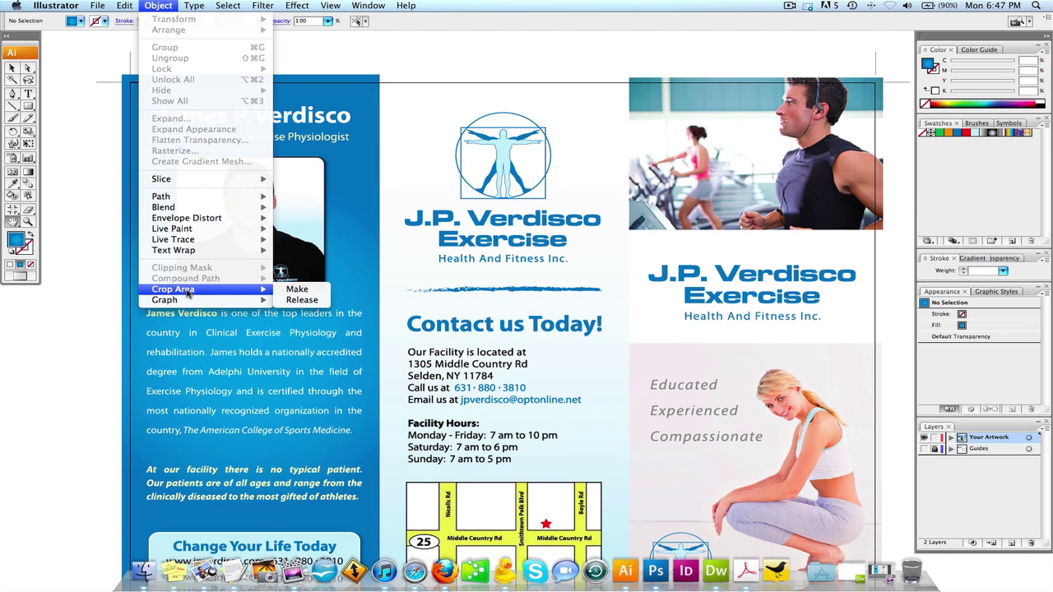
click(299, 300)
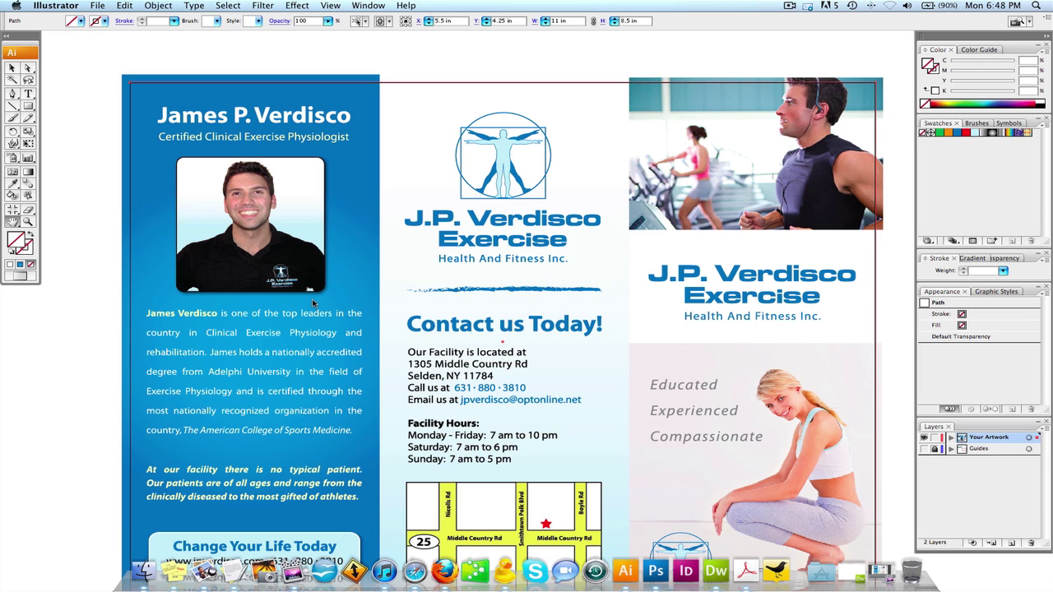
key(super+shift+a)
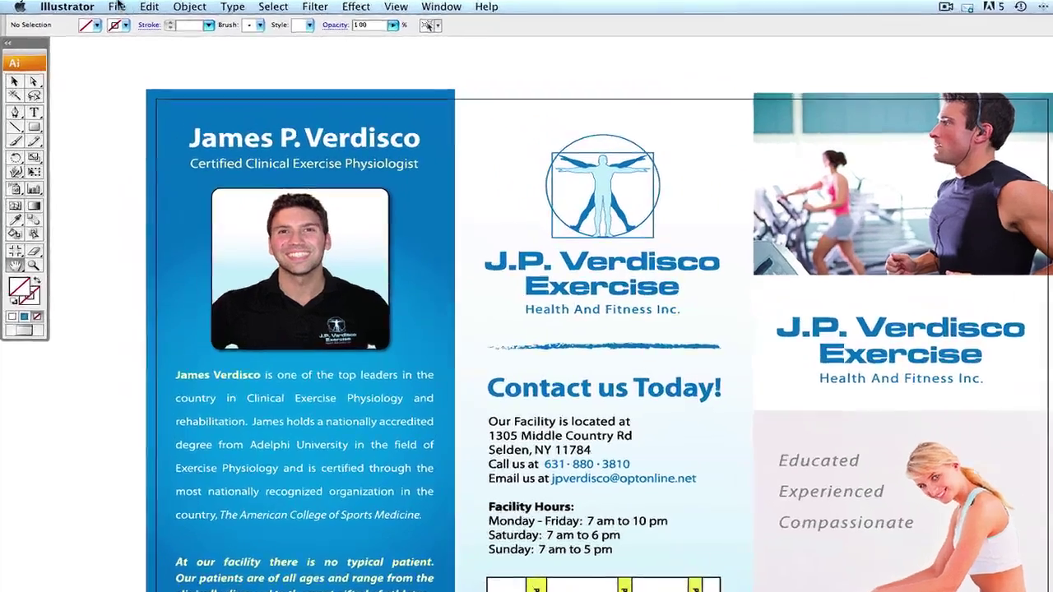
Save a copy in Adobe PDF format as Test.pdf on the Desktop, replacing the existing file.
click(98, 5)
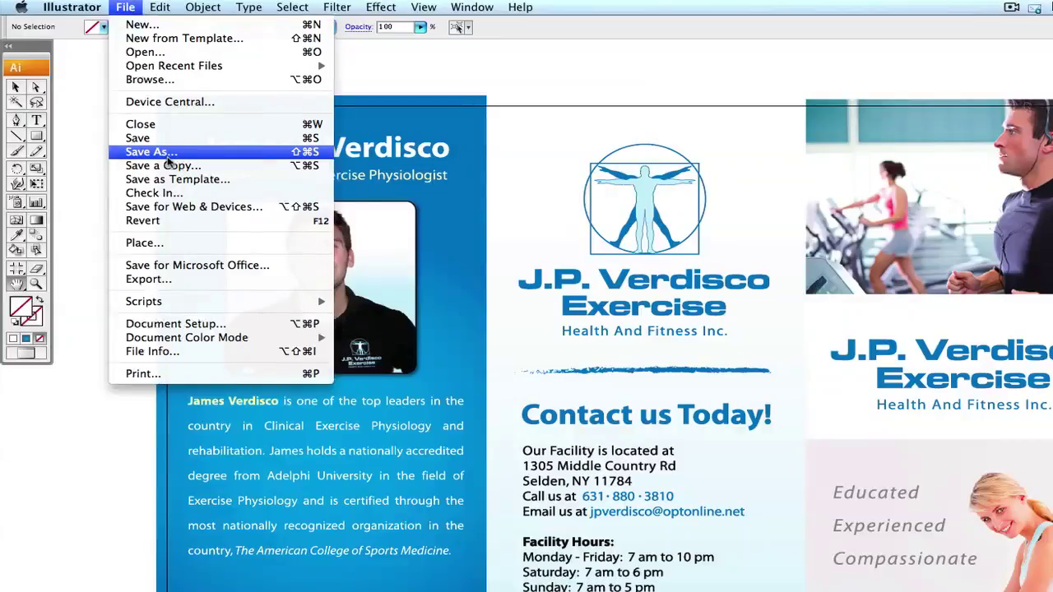
click(151, 151)
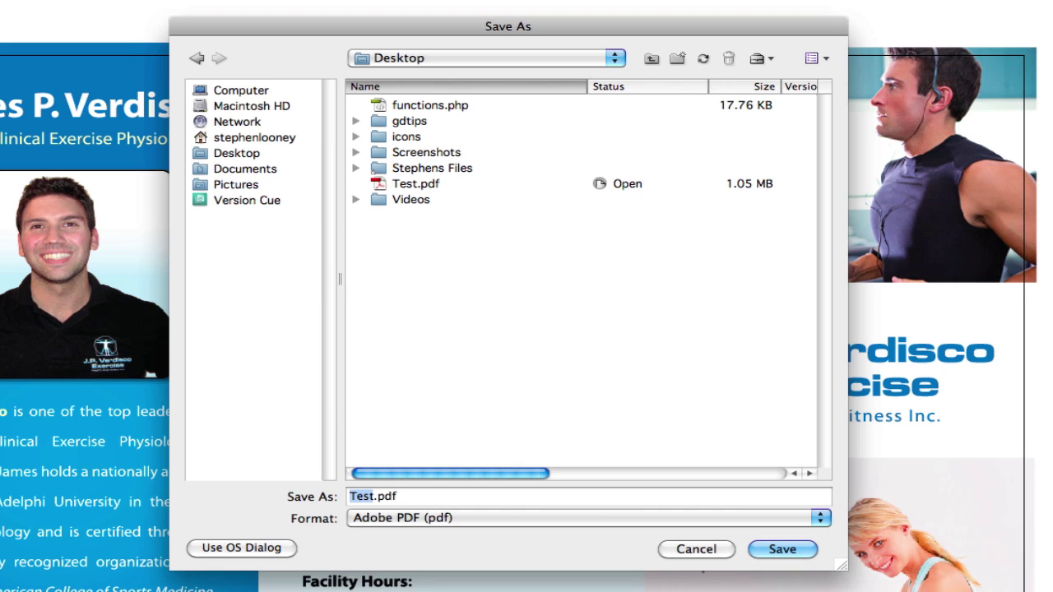
click(203, 151)
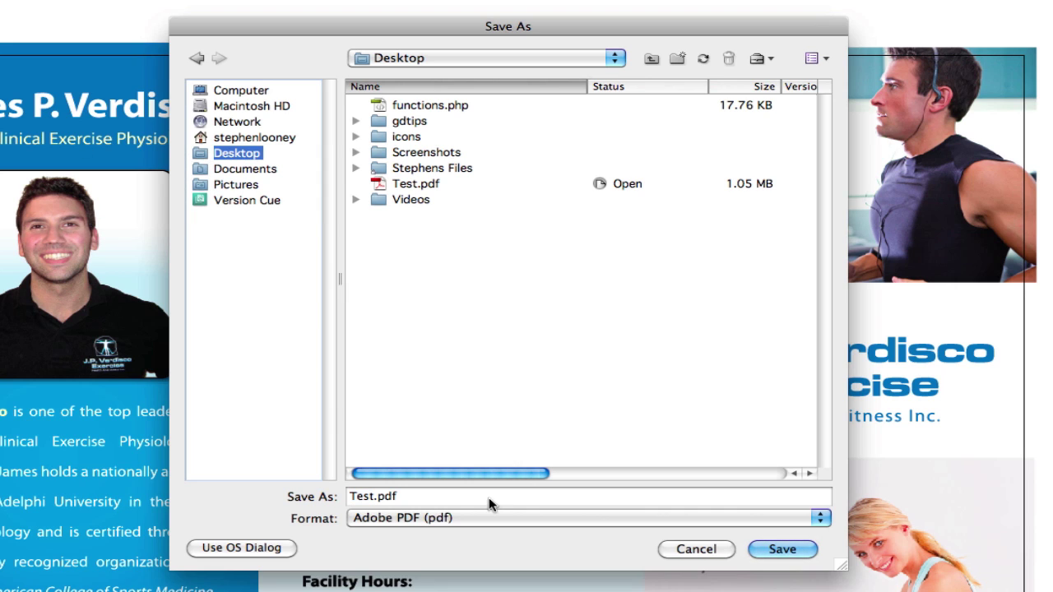
click(375, 496)
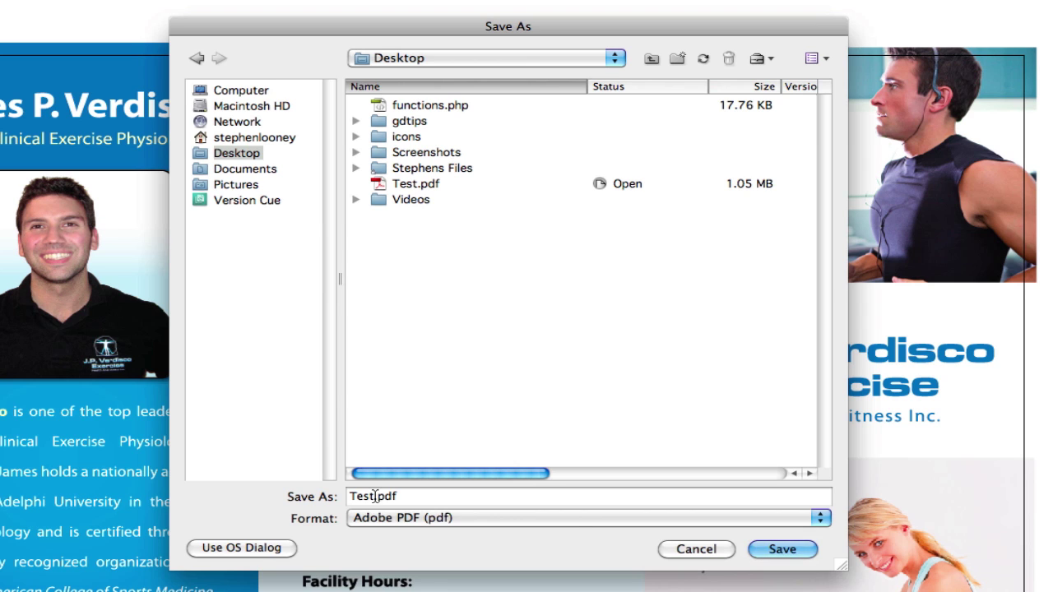
click(587, 517)
click(566, 518)
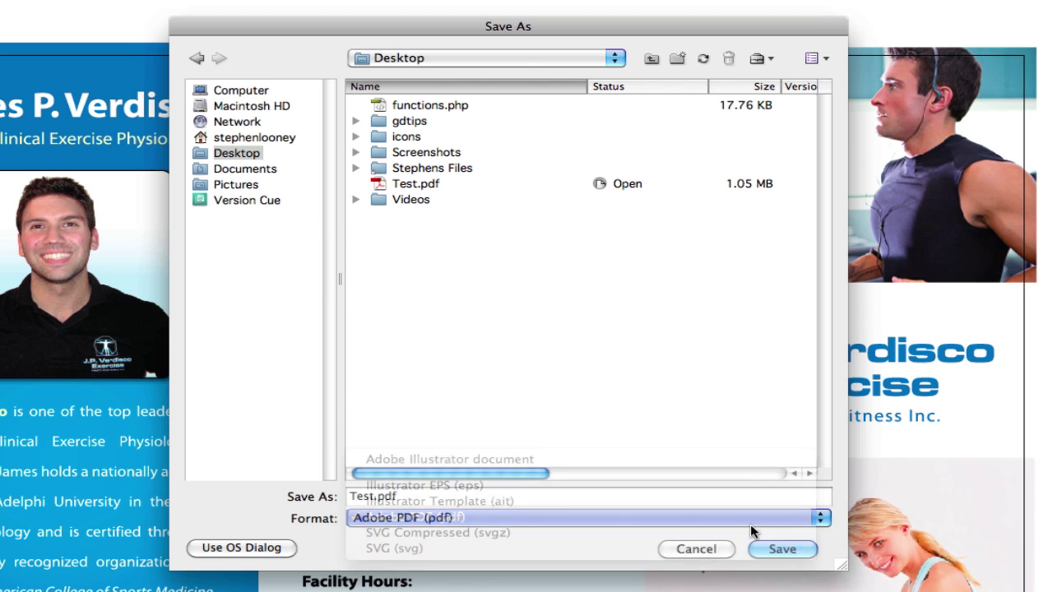
click(780, 549)
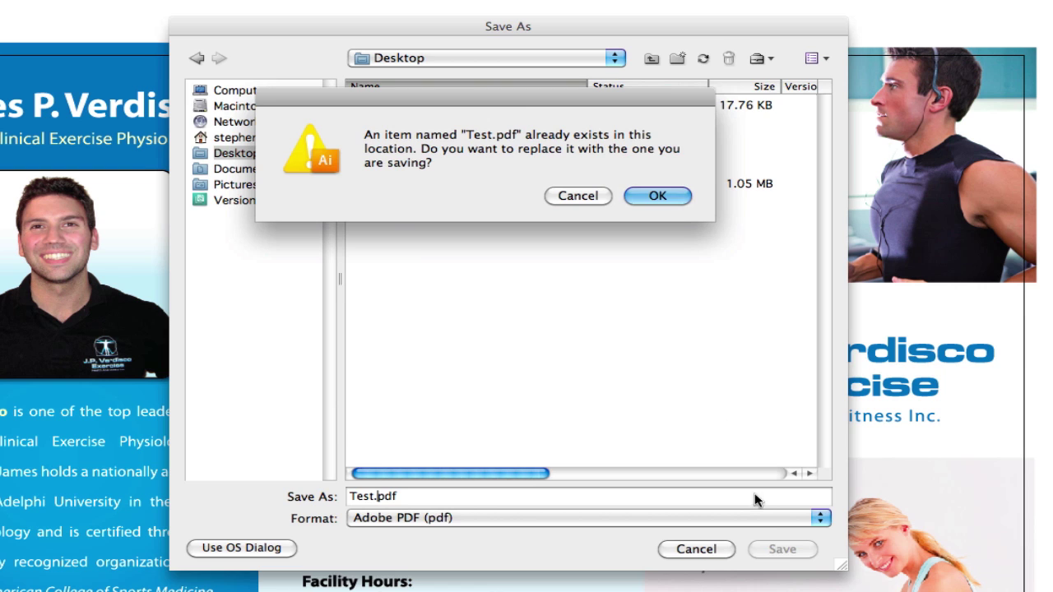
click(654, 200)
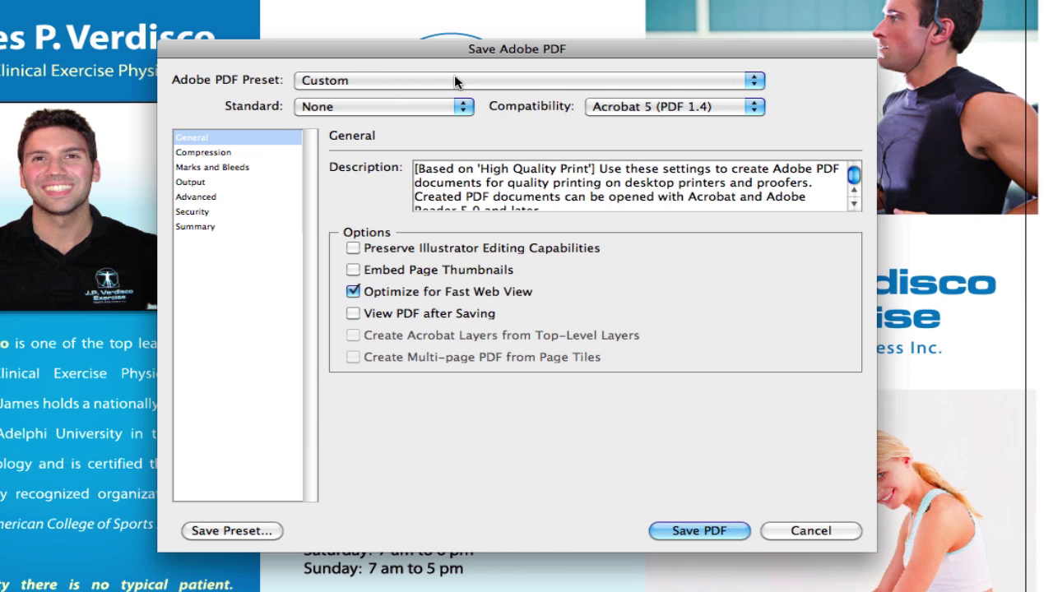
Choose the [High Quality Print] preset and turn off Preserve Illustrator Editing Capabilities.
click(454, 80)
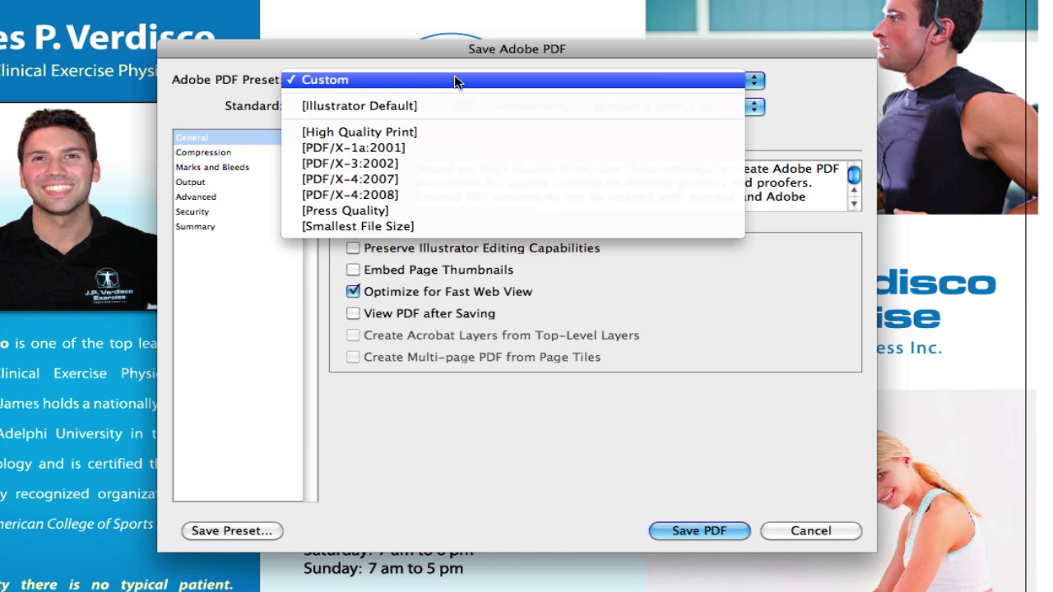
click(458, 134)
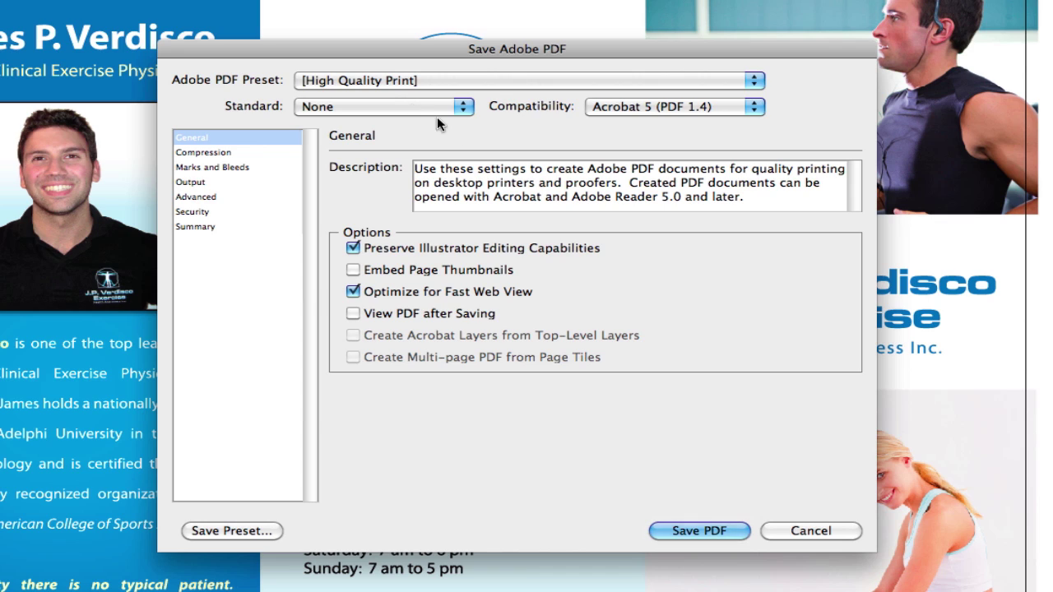
click(353, 248)
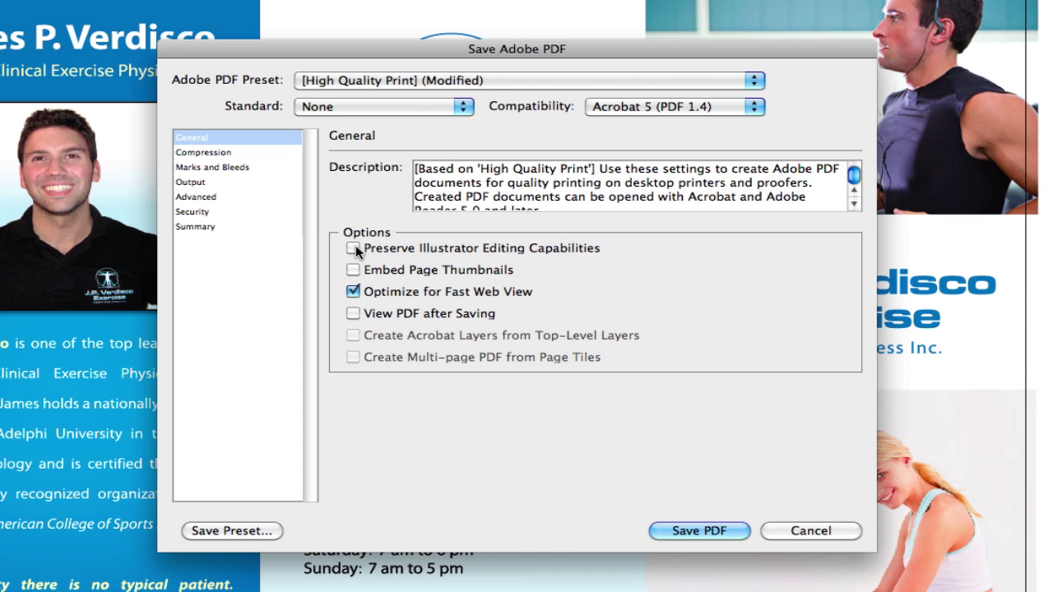
Under Marks and Bleeds, enable Trim Marks and set all four bleeds to 0.125 in.
click(197, 168)
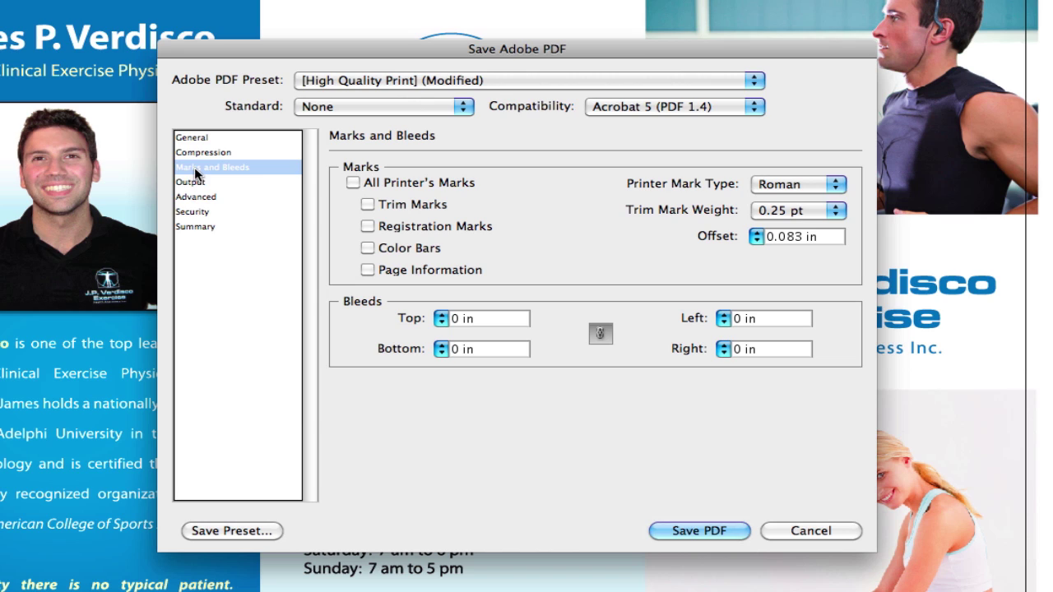
click(368, 205)
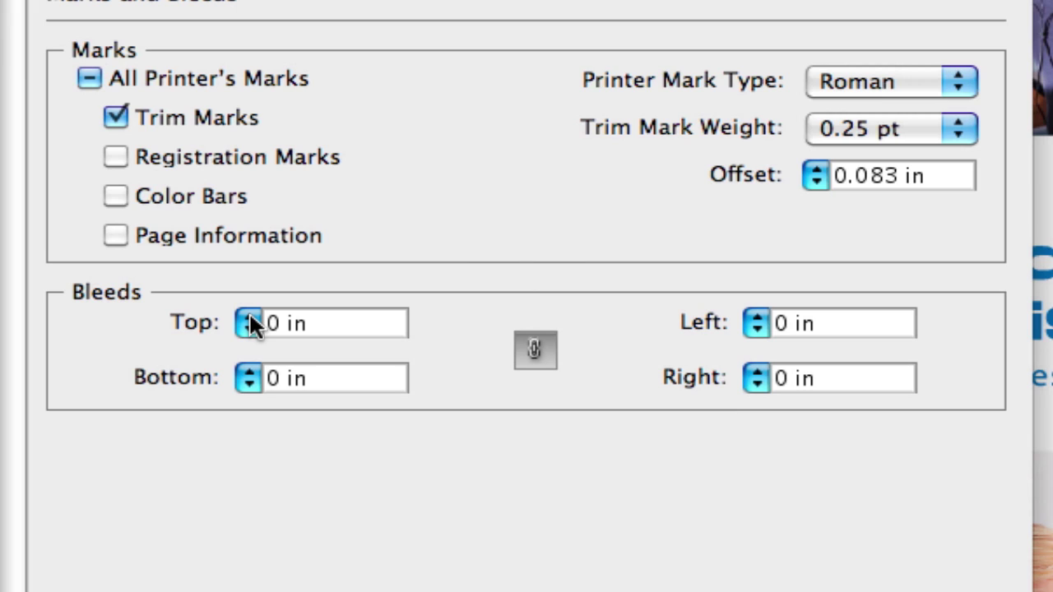
click(250, 315)
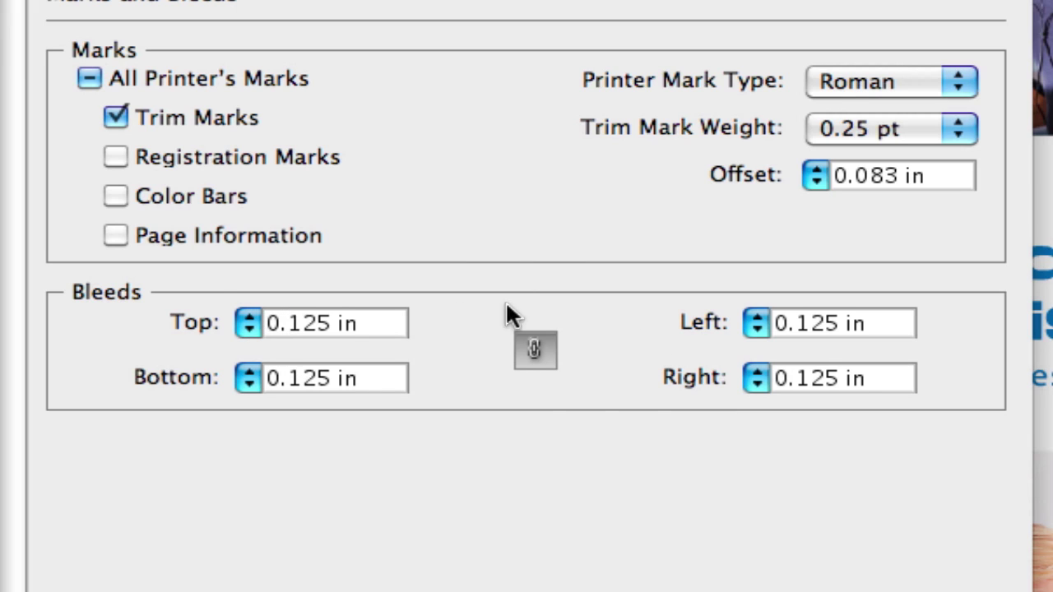
click(529, 349)
click(249, 316)
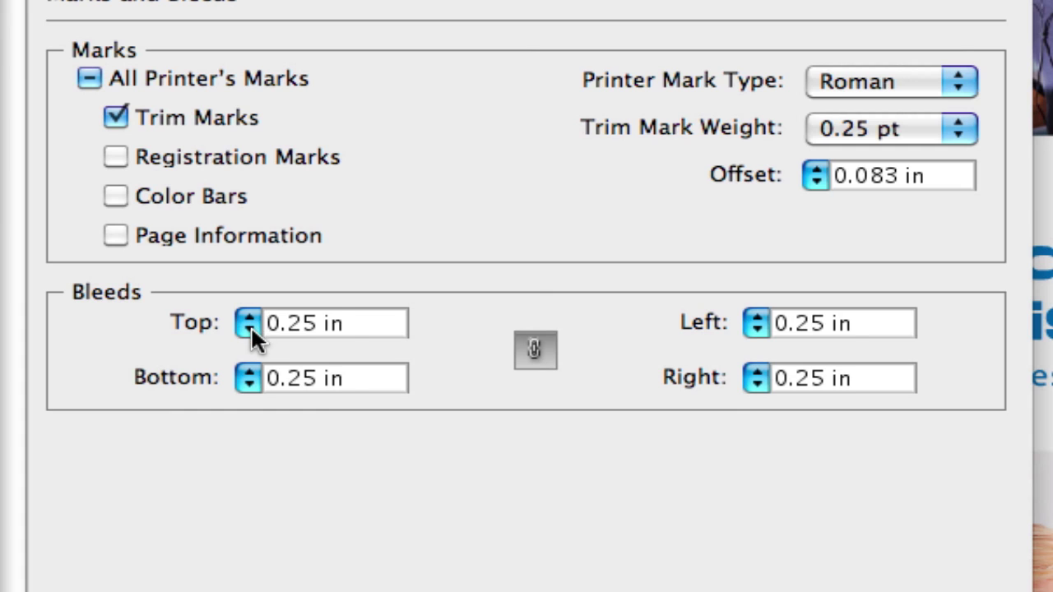
click(249, 329)
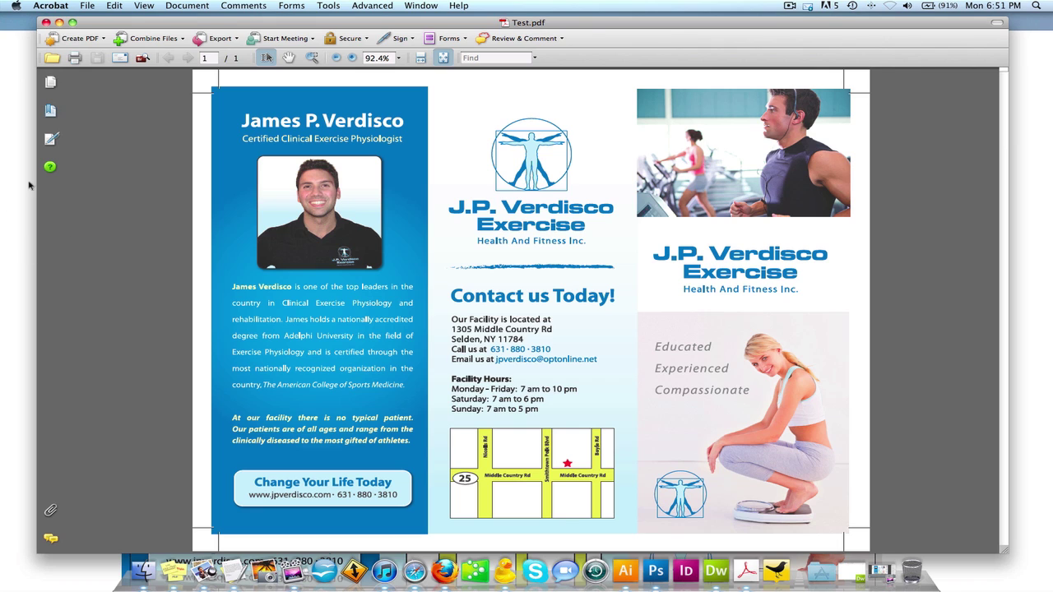
Marquee-zoom onto Test.pdf's top-left corner in Acrobat to inspect trim marks and bleed.
drag(161, 75, 262, 143)
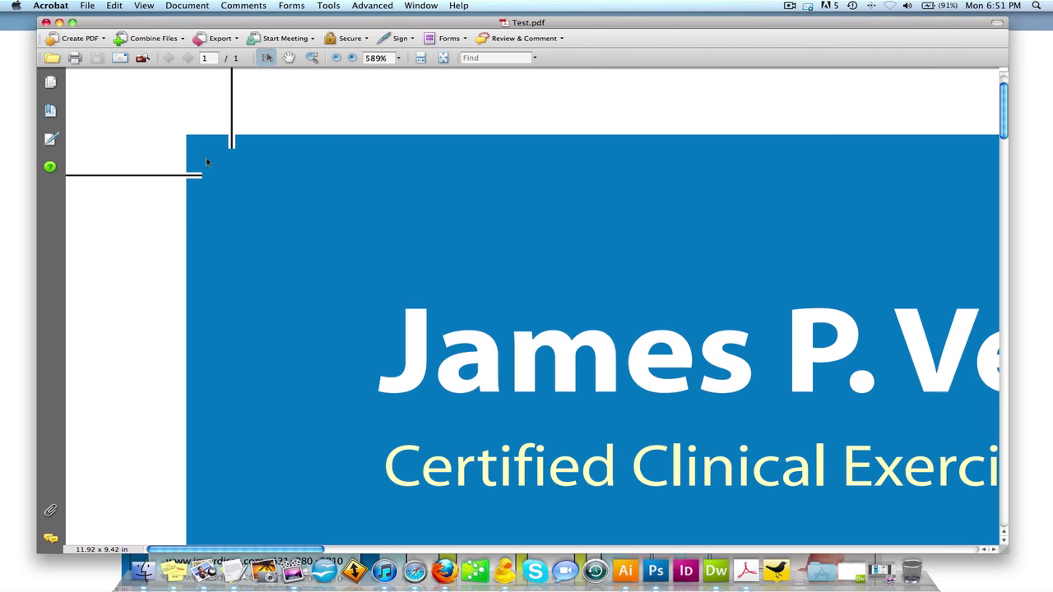